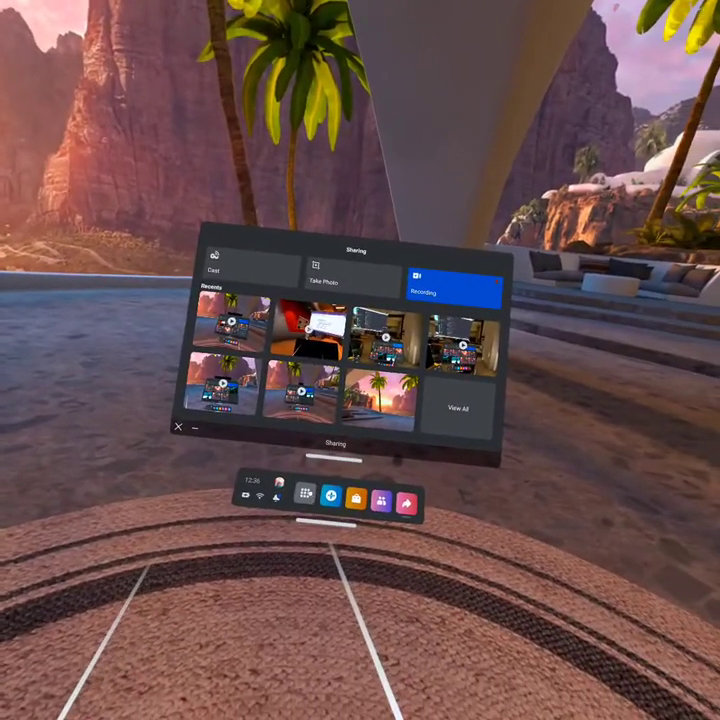
Step: Launch Meta Quest Browser from the installed apps library
{"action": "left_click", "coordinate": [305, 496]}
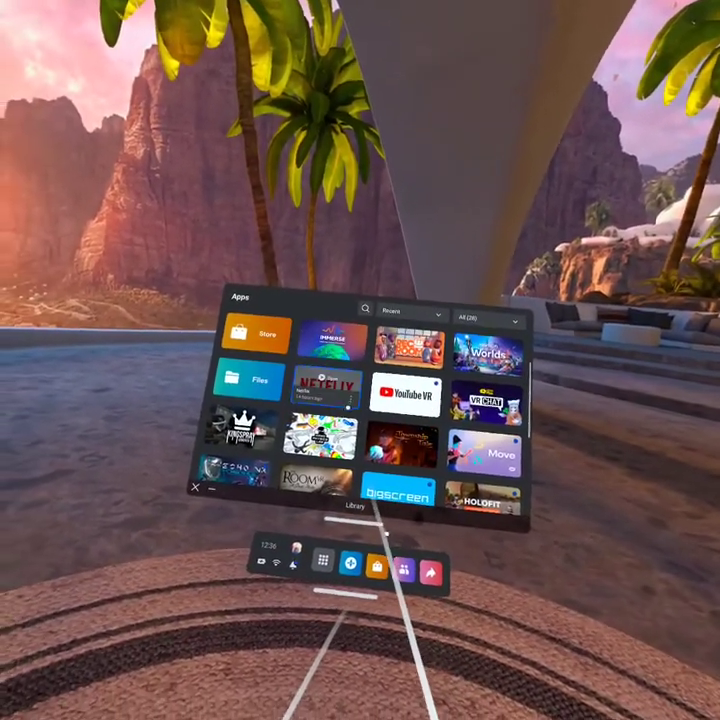
{"action": "scroll", "coordinate": [330, 420], "scroll_direction": "up", "scroll_amount": 3}
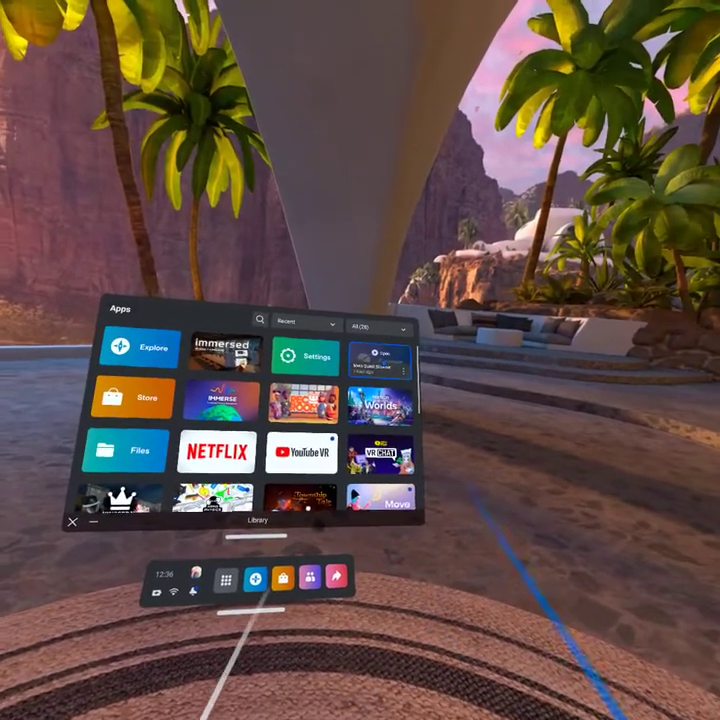
{"action": "left_click", "coordinate": [350, 445]}
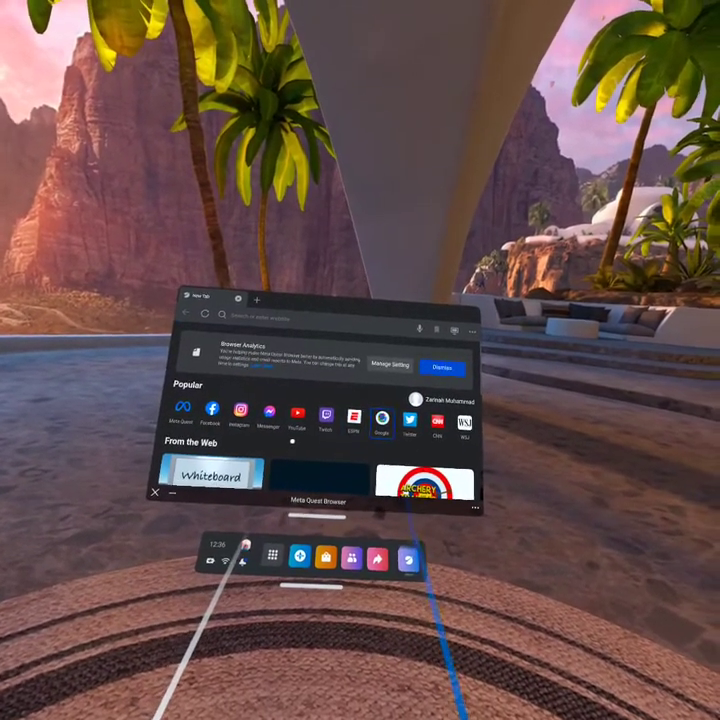
Step: Go to the Google homepage and reach Google Drive through the Google apps grid
{"action": "left_click", "coordinate": [384, 416]}
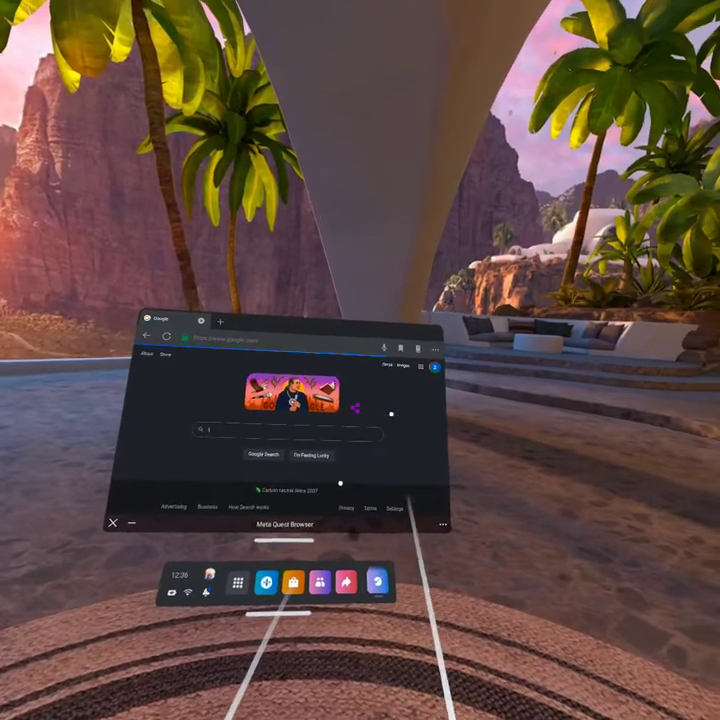
{"action": "left_click", "coordinate": [411, 370]}
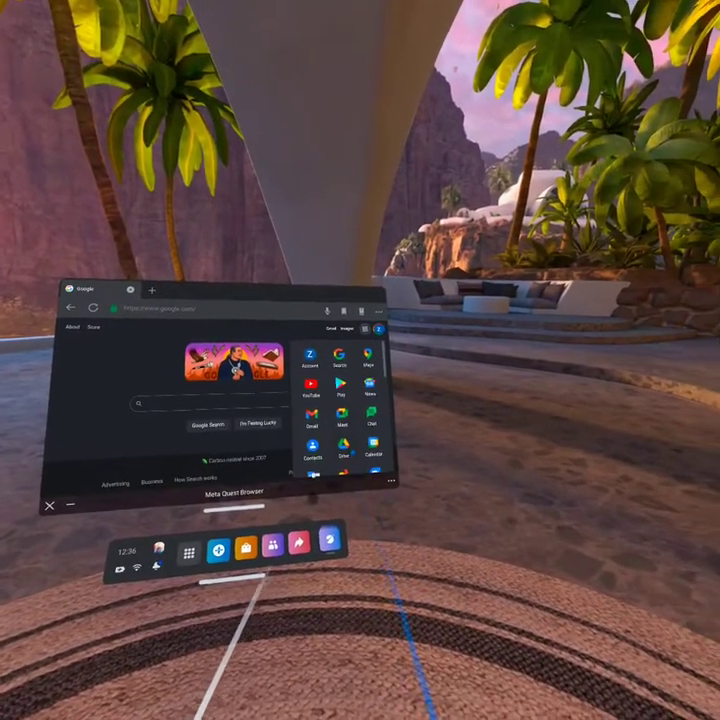
{"action": "scroll", "coordinate": [365, 420], "scroll_direction": "up", "scroll_amount": 3}
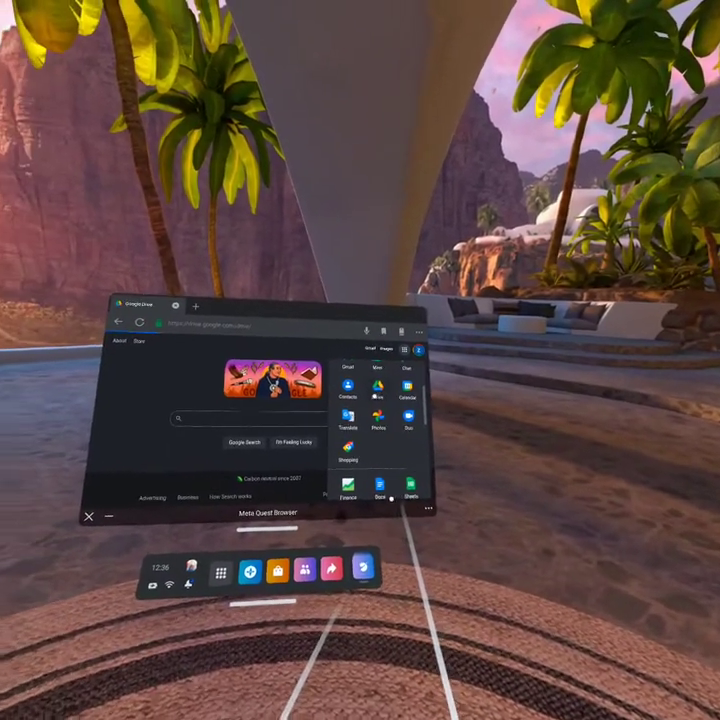
{"action": "left_click", "coordinate": [380, 488]}
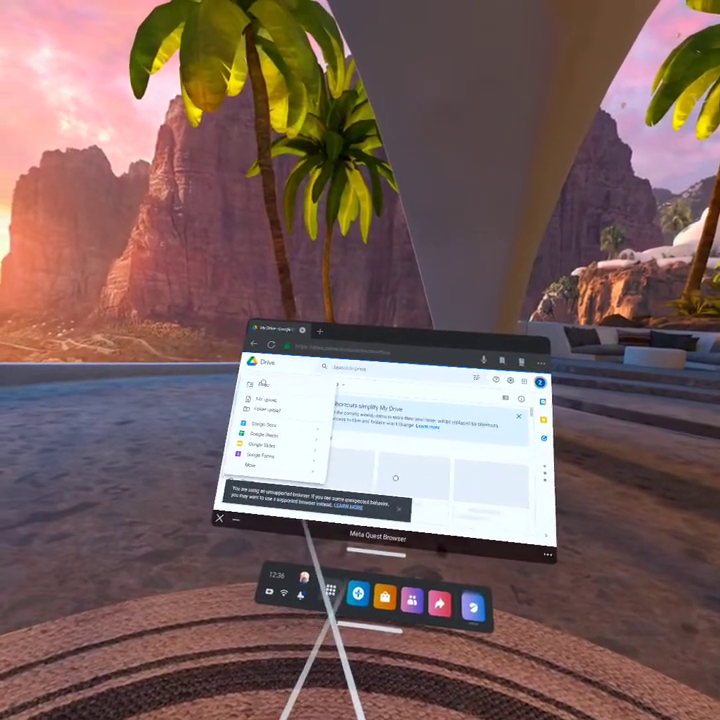
Step: Choose File upload in Google Drive's New menu to bring up the headset's Files picker
{"action": "left_click", "coordinate": [268, 406]}
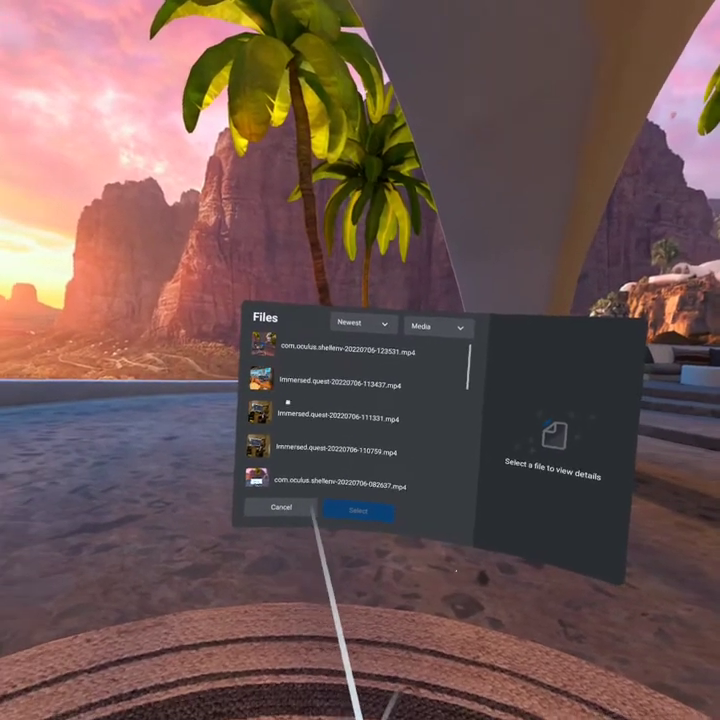
Step: Select Immersed.quest-20220706-113437.mp4 in the Files list and confirm it for upload
{"action": "left_click", "coordinate": [340, 371]}
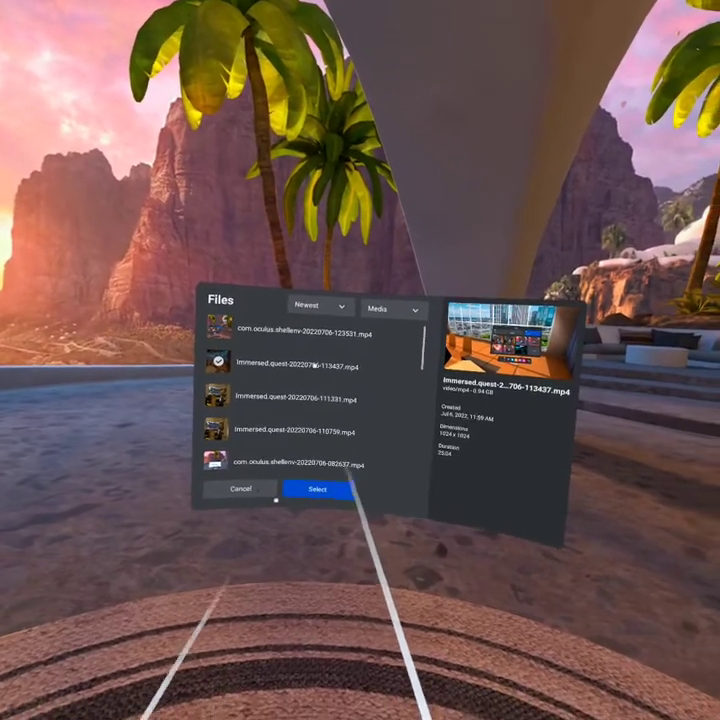
{"action": "left_click", "coordinate": [336, 353]}
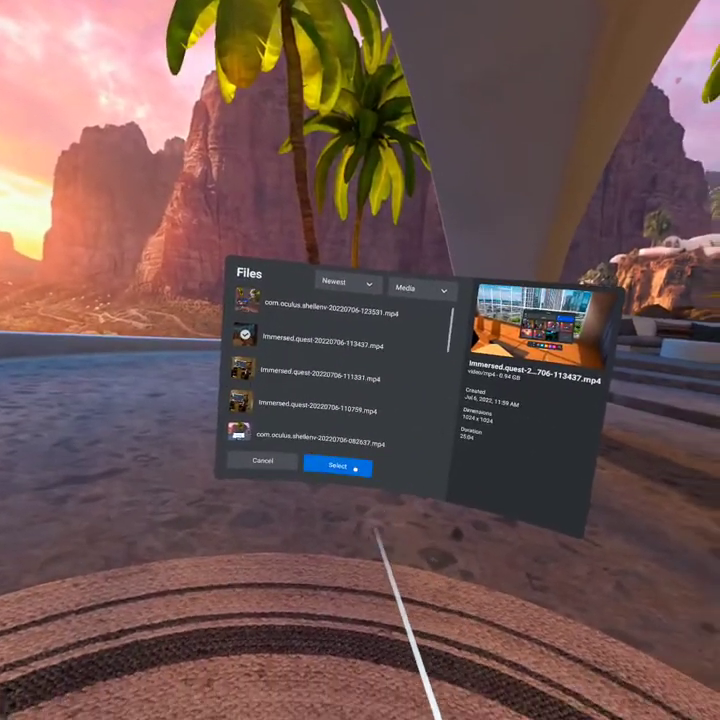
{"action": "left_click", "coordinate": [358, 490]}
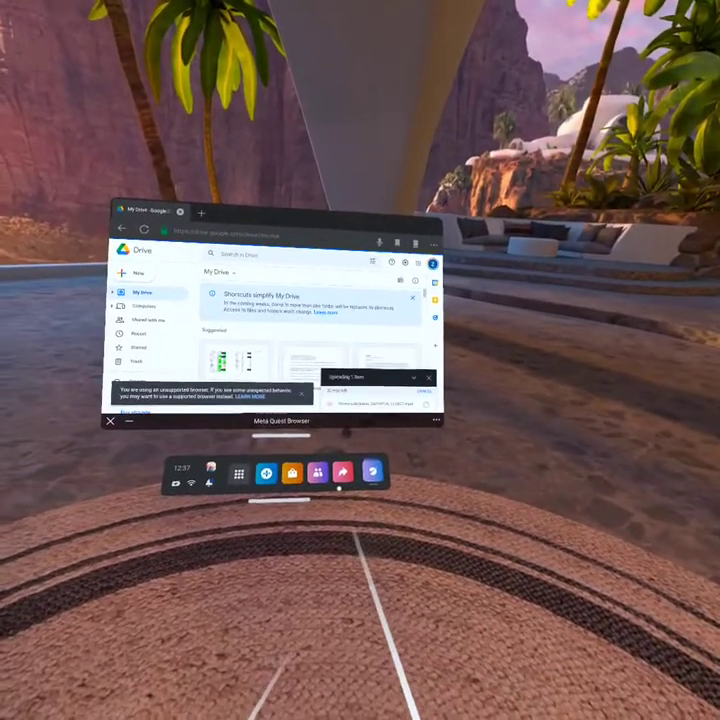
Step: While the upload runs, bring up the Quest Sharing panel of recent captures
{"action": "left_click", "coordinate": [301, 468]}
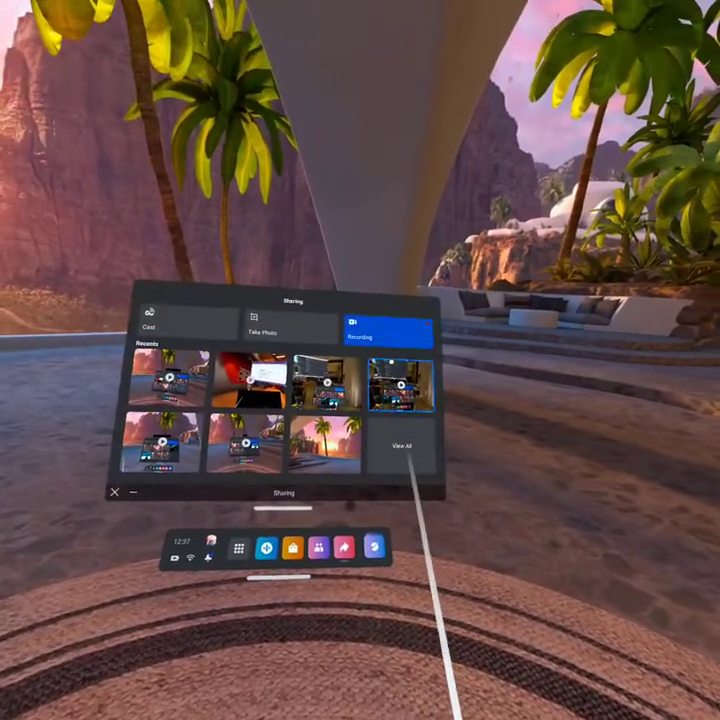